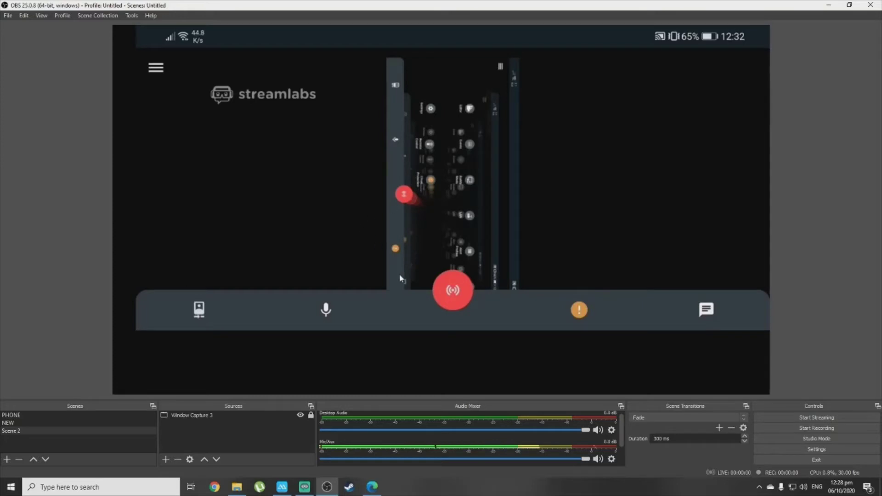
- Switch to the Edge browser and open streamlabs.com in the Google tab
{"action": "left_click", "coordinate": [374, 490]}
{"action": "key", "text": "ctrl+Tab"}
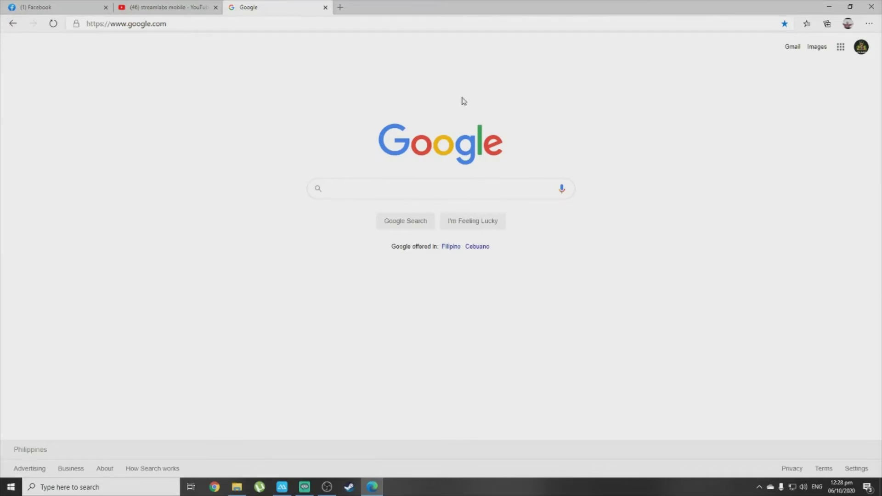
{"action": "left_click", "coordinate": [328, 24]}
{"action": "type", "text": "streamlabs"}
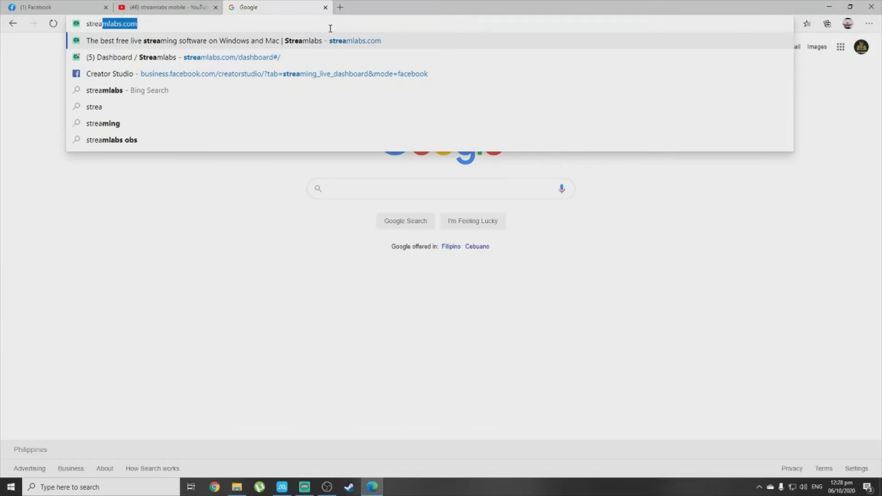
{"action": "key", "text": "Return"}
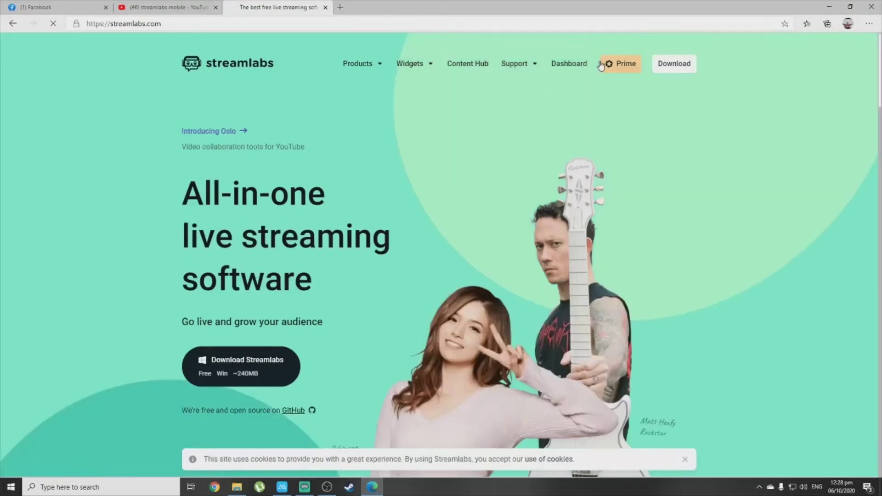
- Open the Streamlabs dashboard's Facebook Pages settings and save the preferences with the GuTz Gaming page selected
{"action": "mouse_move", "coordinate": [533, 67]}
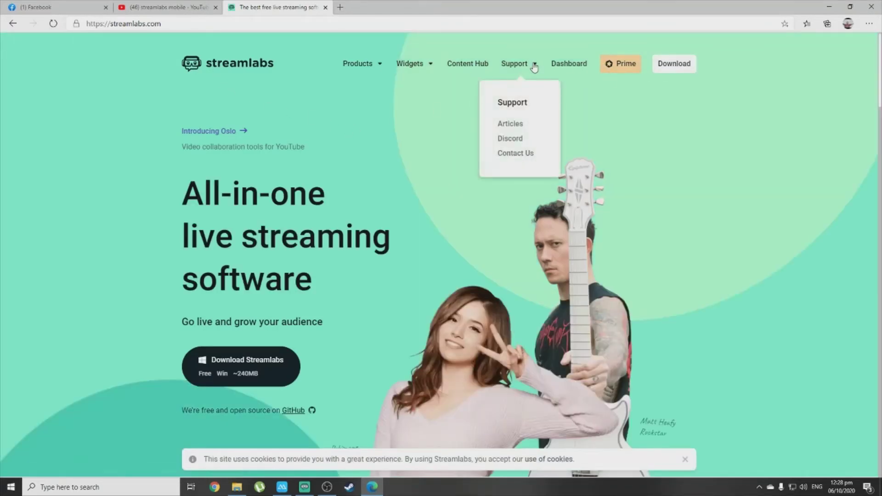
{"action": "scroll", "coordinate": [614, 165], "scroll_direction": "down", "scroll_amount": 6}
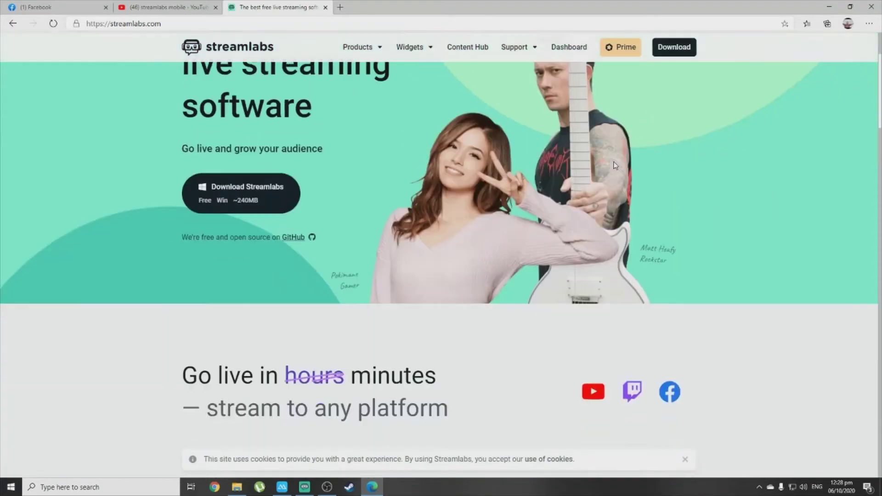
{"action": "scroll", "coordinate": [615, 165], "scroll_direction": "up", "scroll_amount": 6}
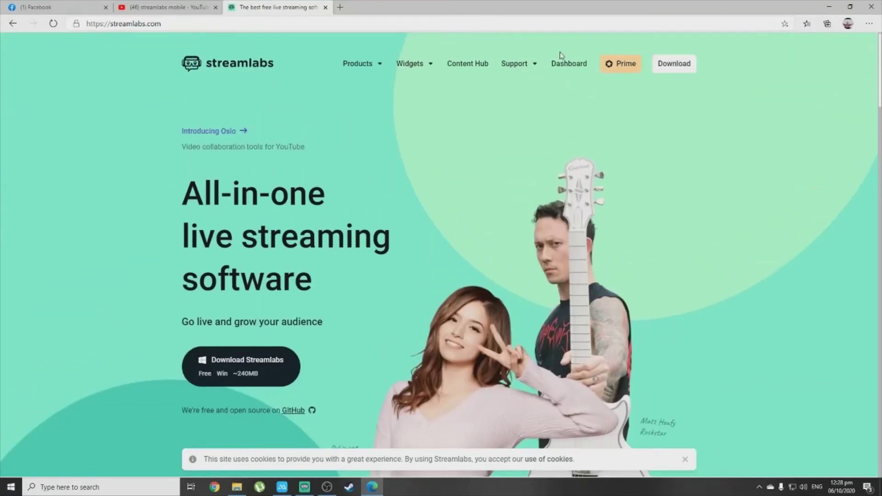
{"action": "key", "text": "F5"}
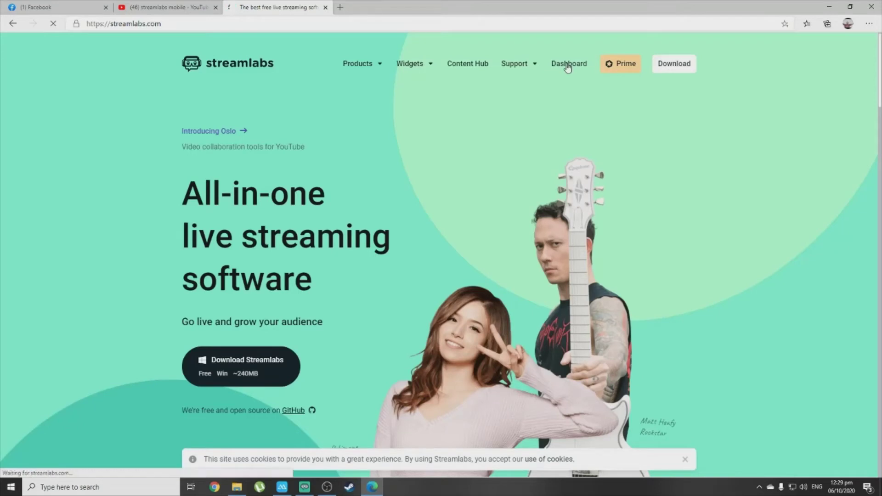
{"action": "left_click", "coordinate": [568, 66]}
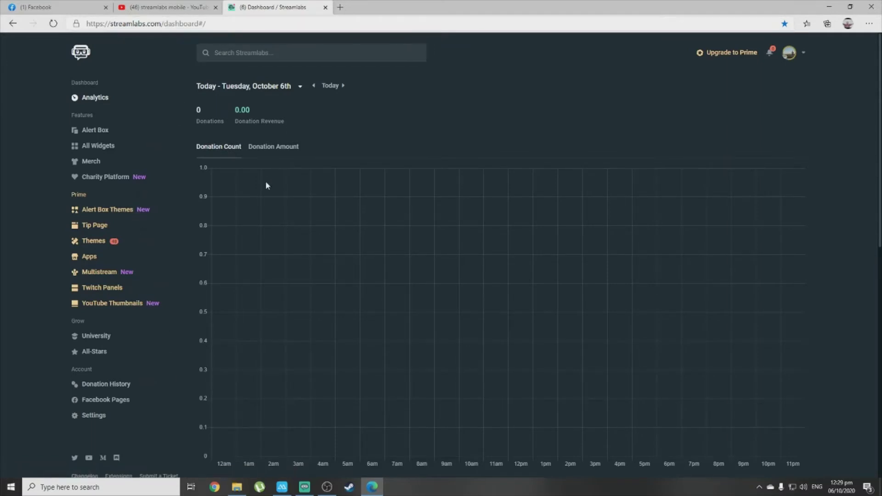
{"action": "left_click", "coordinate": [117, 403]}
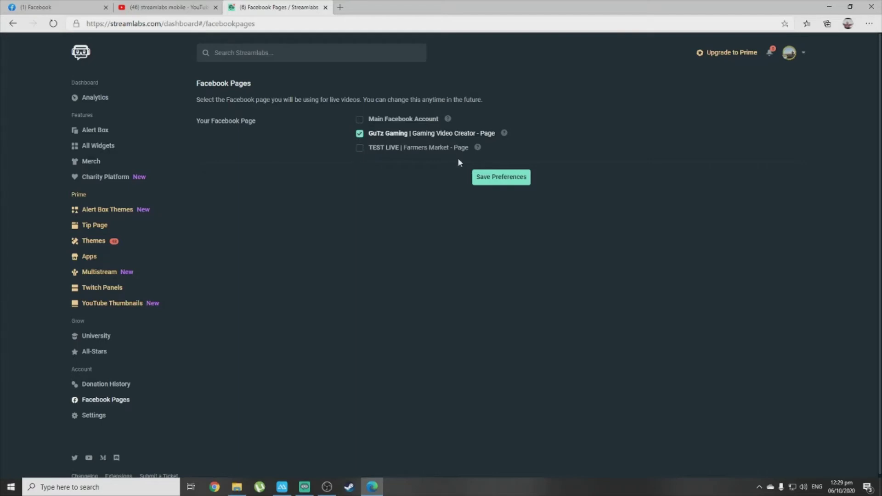
{"action": "left_click", "coordinate": [491, 181]}
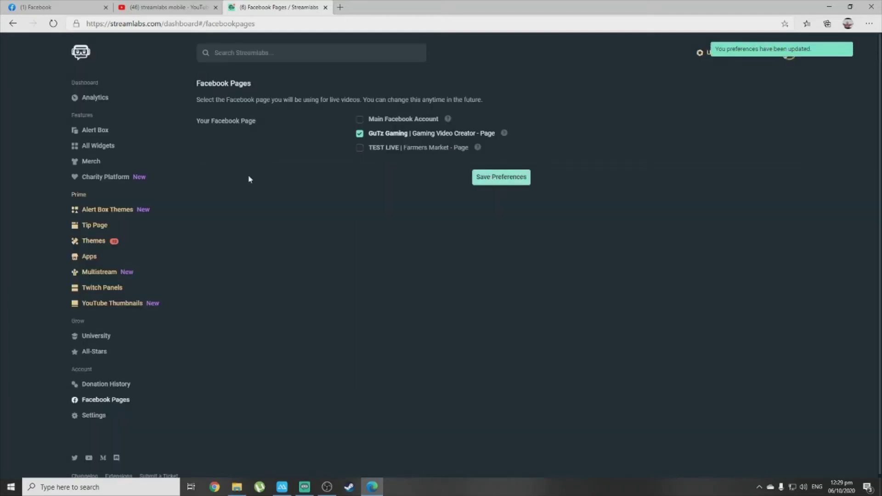
- Open the Alert Box settings and expand the list of global event types
{"action": "left_click", "coordinate": [99, 131]}
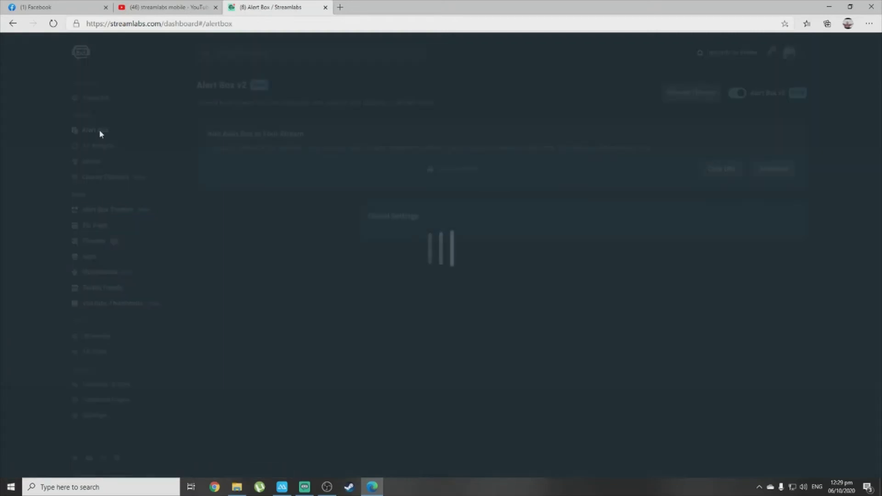
{"action": "scroll", "coordinate": [551, 303], "scroll_direction": "down", "scroll_amount": 3}
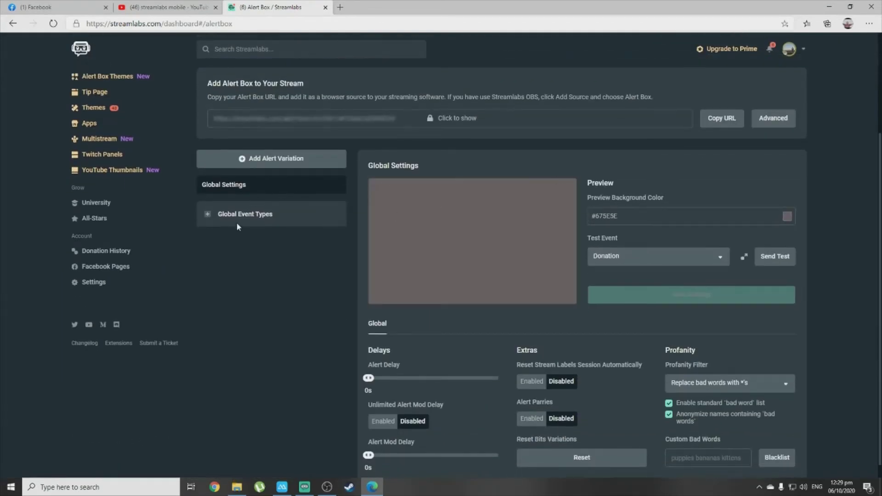
{"action": "left_click", "coordinate": [207, 214]}
{"action": "scroll", "coordinate": [453, 215], "scroll_direction": "down", "scroll_amount": 1}
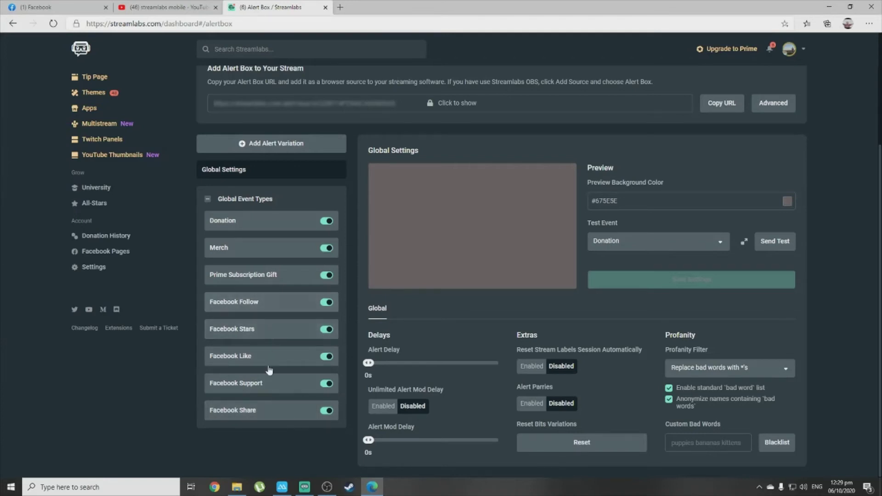
- Open the Facebook Follow alert settings and examine the uploaded images in its image gallery without choosing another one
{"action": "left_click", "coordinate": [272, 303]}
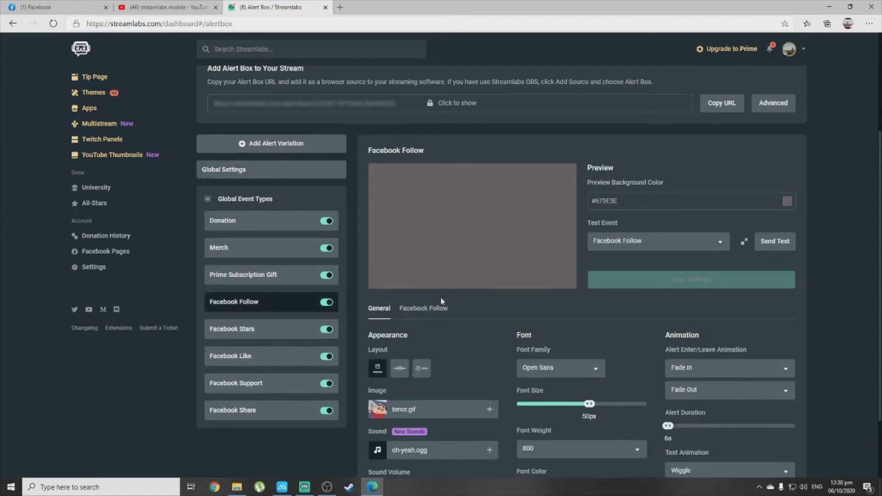
{"action": "scroll", "coordinate": [441, 300], "scroll_direction": "down", "scroll_amount": 2}
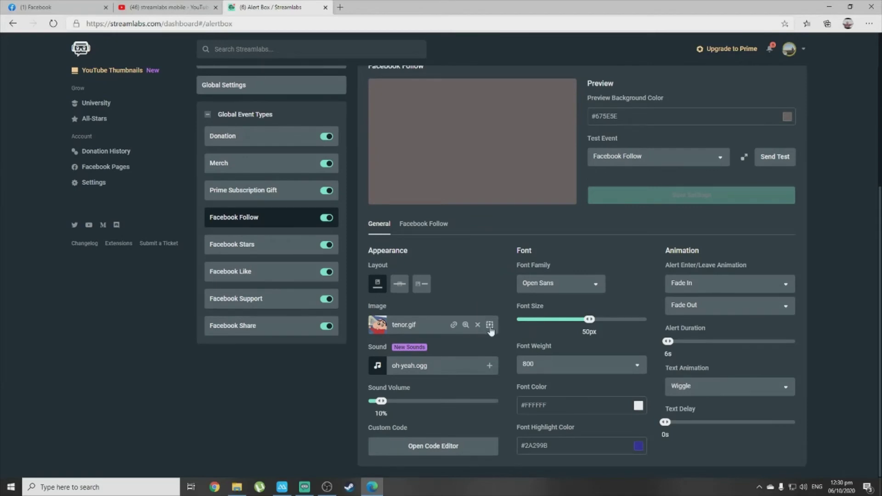
{"action": "left_click", "coordinate": [490, 325]}
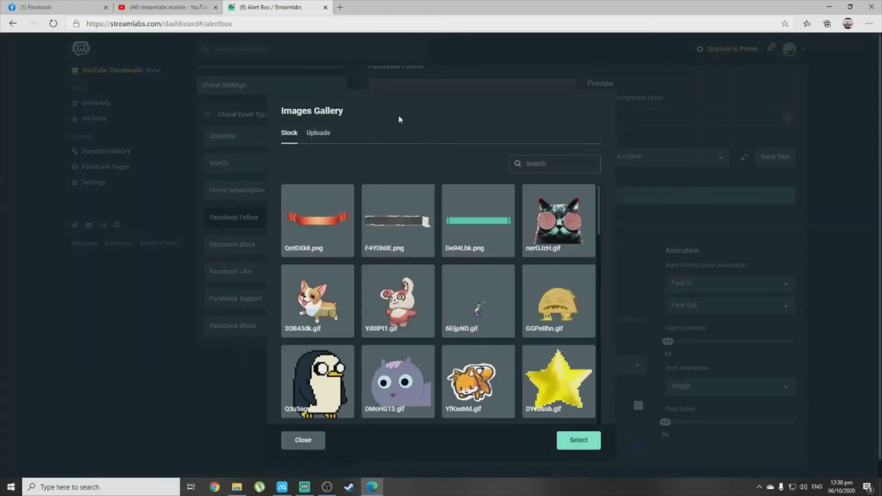
{"action": "left_click", "coordinate": [325, 134]}
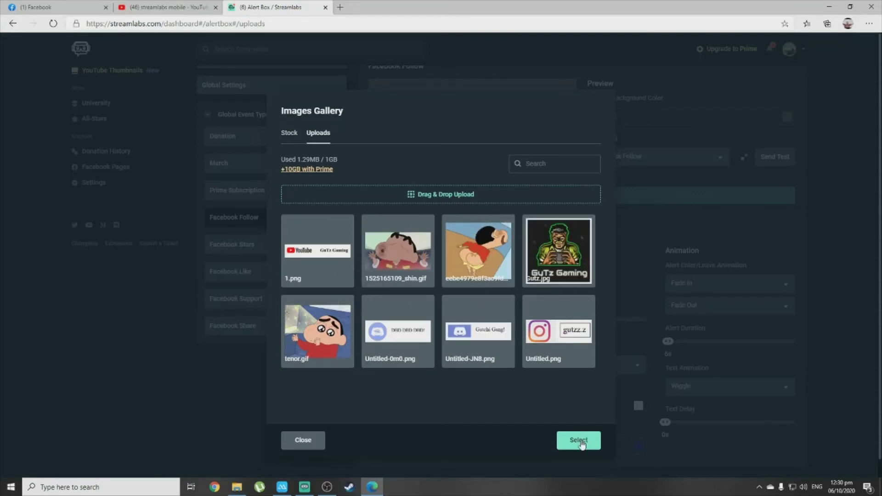
{"action": "left_click", "coordinate": [303, 440]}
- Set the Facebook Follow alert's font size to 50px and save the alert settings
{"action": "scroll", "coordinate": [305, 258], "scroll_direction": "up", "scroll_amount": 5}
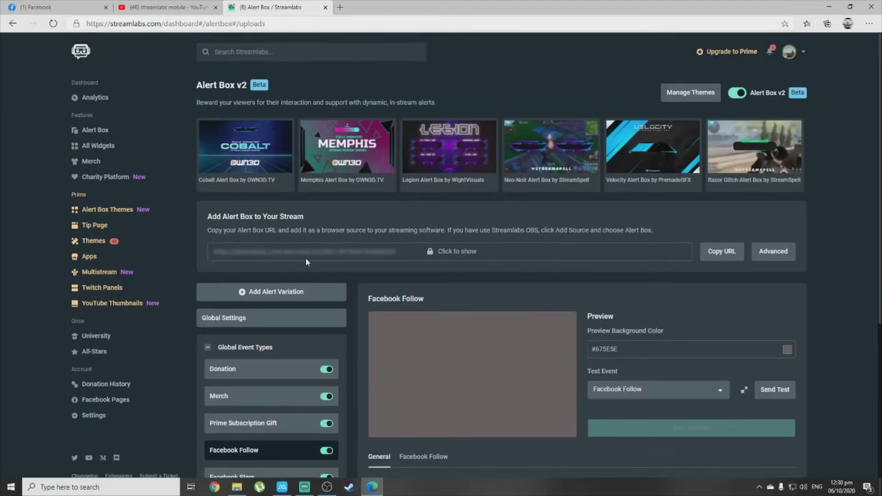
{"action": "scroll", "coordinate": [532, 250], "scroll_direction": "down", "scroll_amount": 1}
{"action": "scroll", "coordinate": [533, 249], "scroll_direction": "down", "scroll_amount": 4}
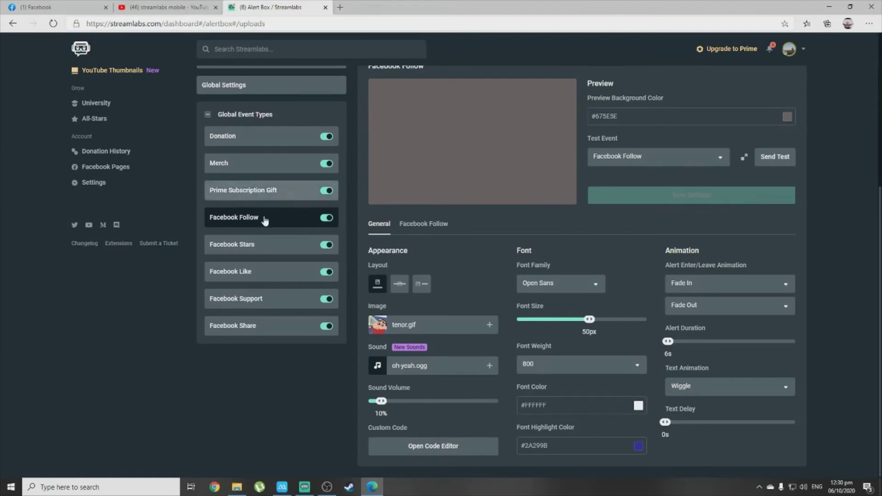
{"action": "scroll", "coordinate": [654, 237], "scroll_direction": "up", "scroll_amount": 4}
{"action": "scroll", "coordinate": [552, 372], "scroll_direction": "down", "scroll_amount": 3}
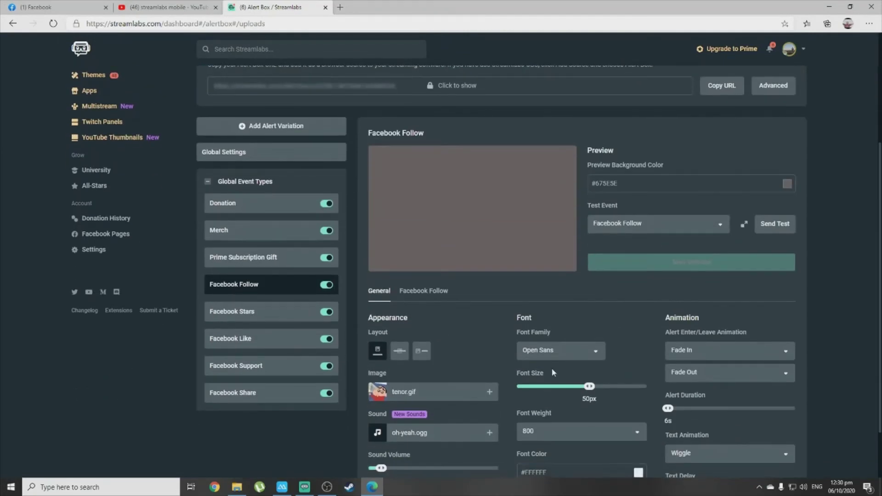
{"action": "left_click", "coordinate": [581, 388]}
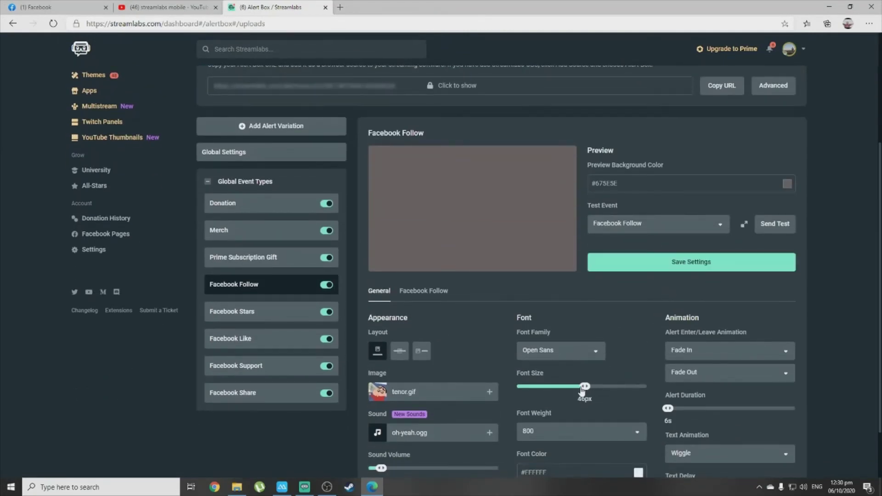
{"action": "left_click", "coordinate": [672, 268]}
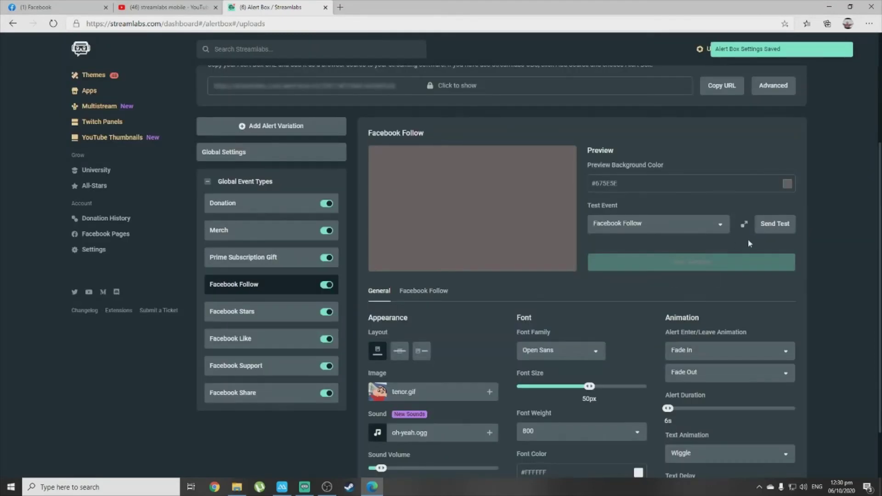
- Send a test Facebook Follow alert and switch to OBS to check it on the captured phone screen
{"action": "left_click", "coordinate": [771, 228]}
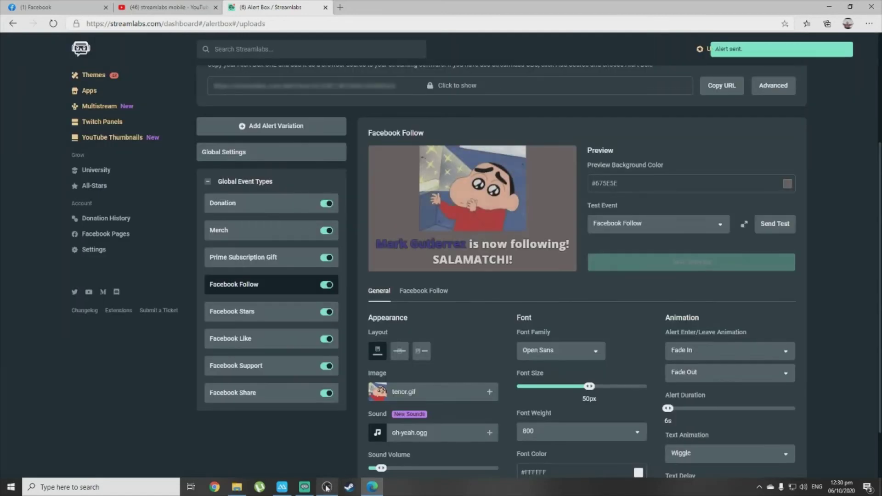
{"action": "left_click", "coordinate": [326, 486]}
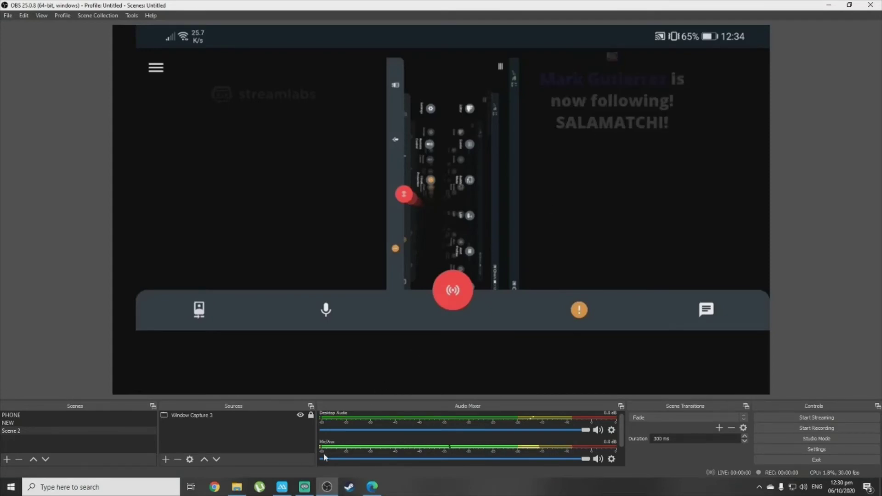
{"action": "left_click", "coordinate": [309, 491]}
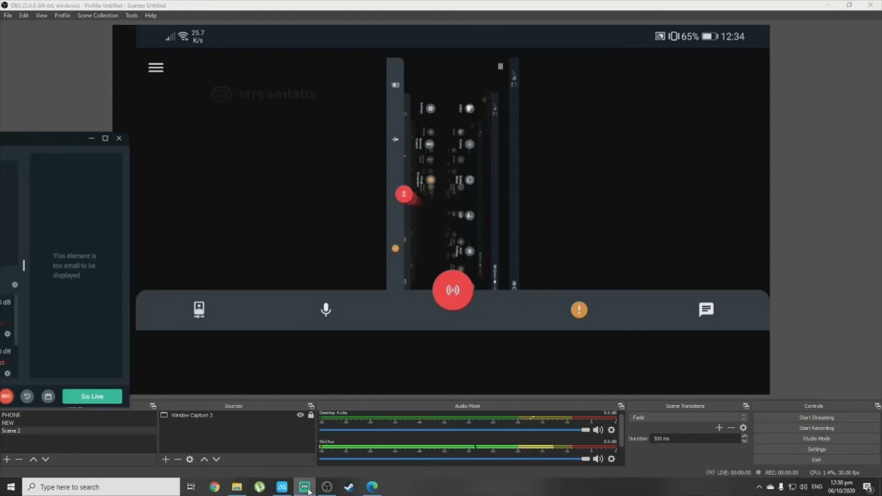
{"action": "left_click", "coordinate": [326, 487]}
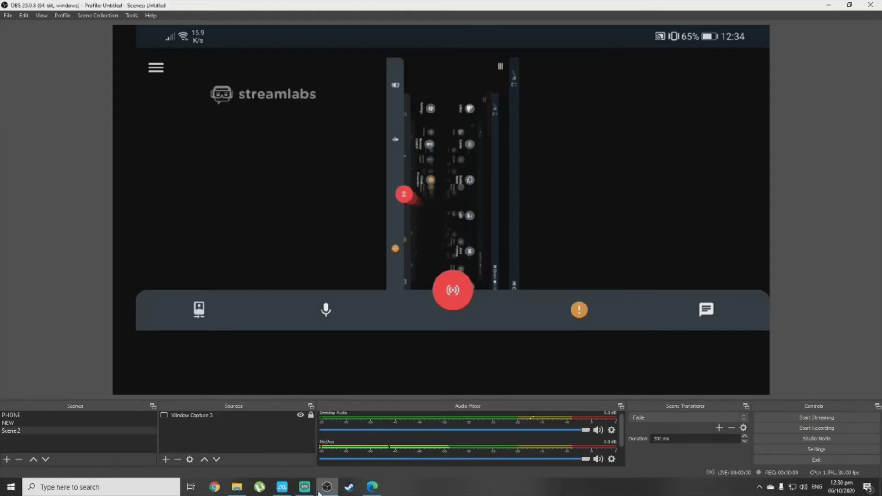
- Return to the Alert Box page in the browser, open the Facebook Stars alert and send a test of it
{"action": "left_click", "coordinate": [372, 487]}
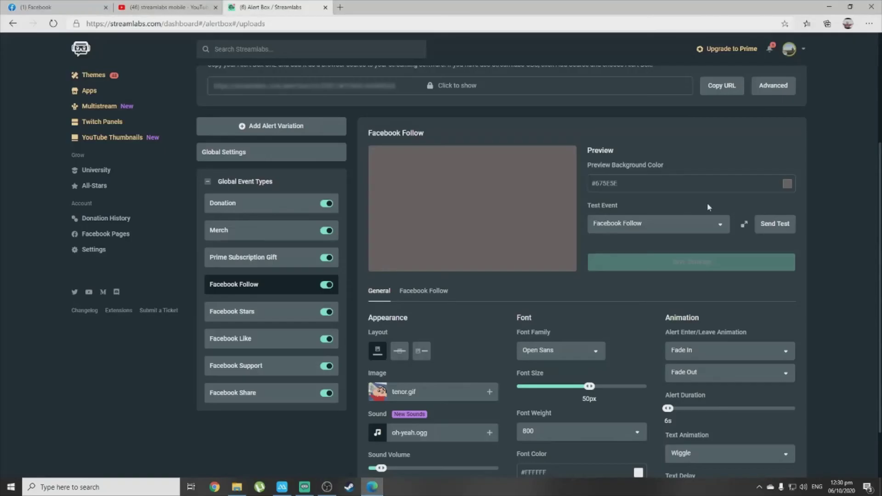
{"action": "left_click", "coordinate": [721, 229]}
{"action": "left_click", "coordinate": [702, 244]}
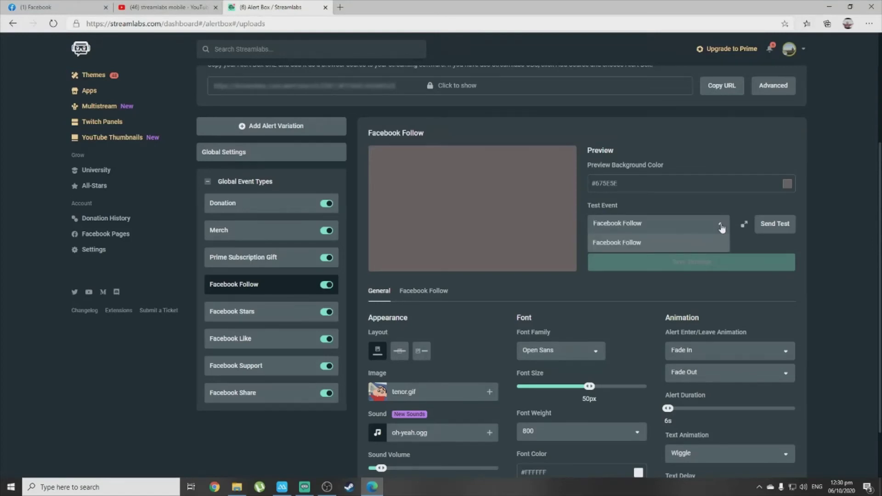
{"action": "scroll", "coordinate": [577, 357], "scroll_direction": "down", "scroll_amount": 1}
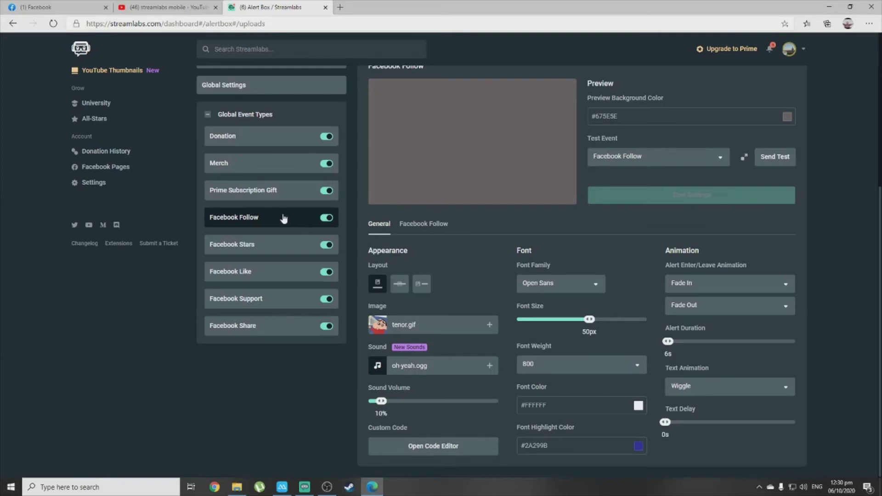
{"action": "left_click", "coordinate": [269, 245]}
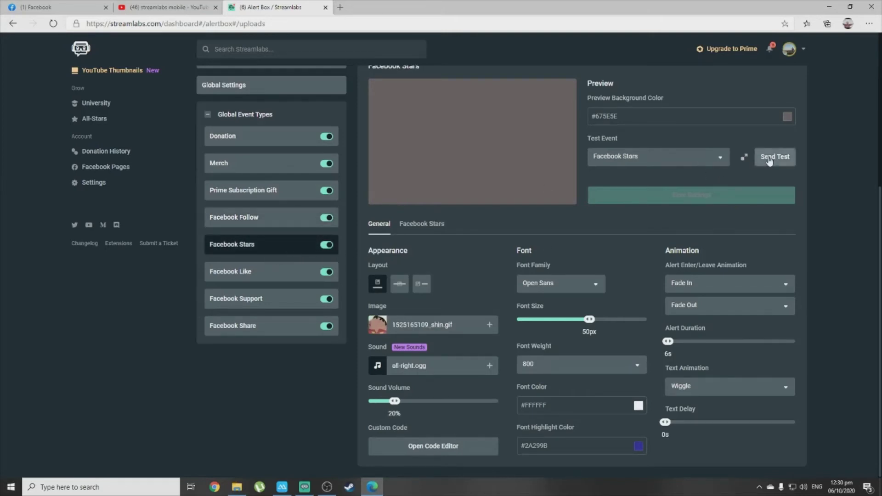
{"action": "scroll", "coordinate": [776, 160], "scroll_direction": "up", "scroll_amount": 2}
{"action": "left_click", "coordinate": [775, 290]}
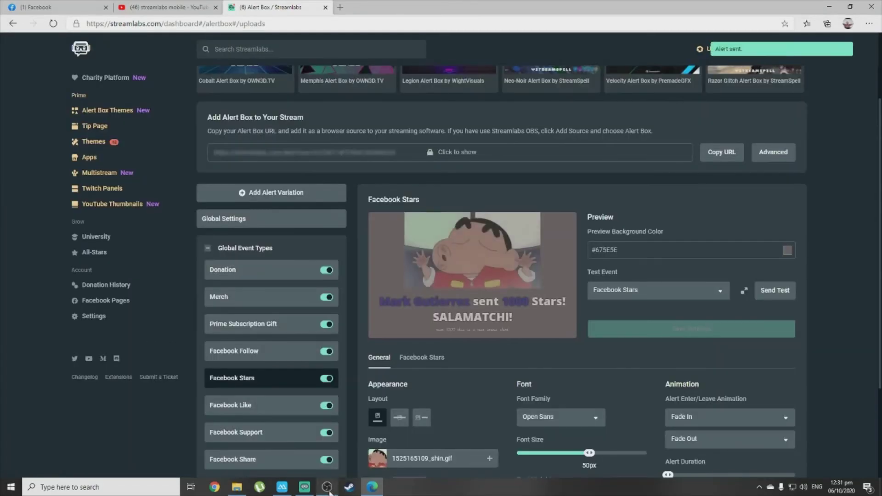
- Check the Facebook Stars test alert on the captured phone screen in OBS, and return to the browser
{"action": "left_click", "coordinate": [326, 487]}
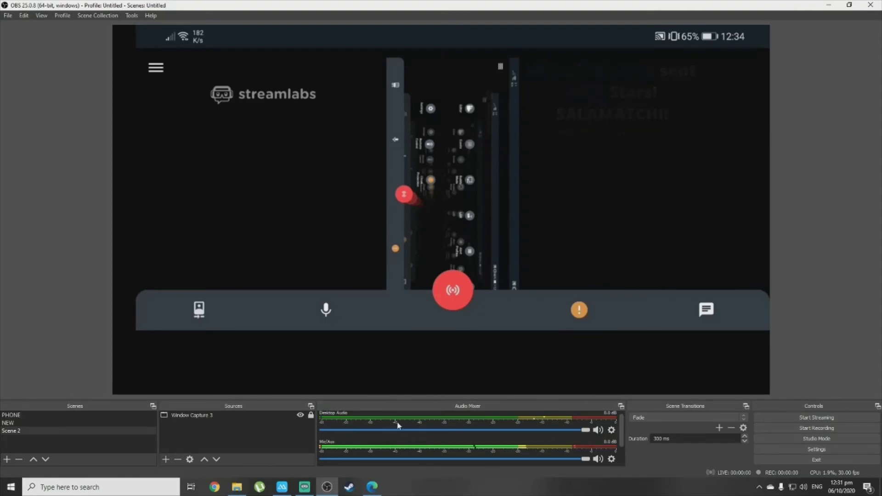
{"action": "left_click", "coordinate": [305, 489]}
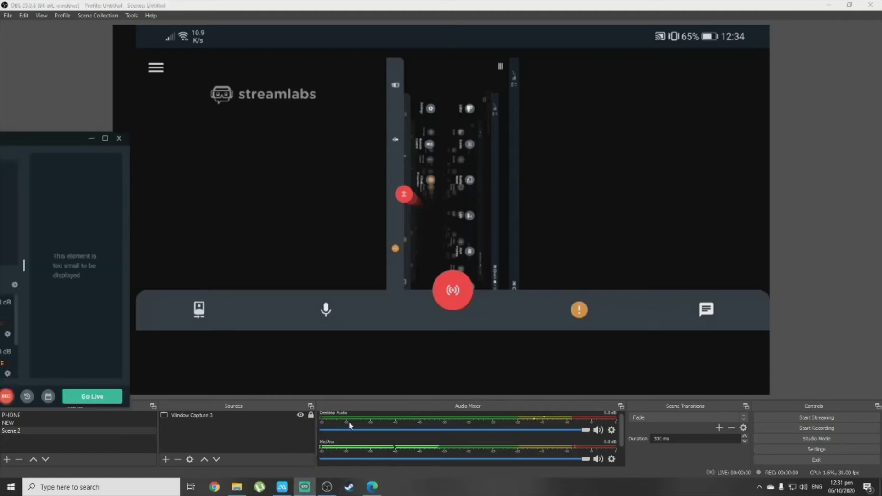
{"action": "left_click", "coordinate": [122, 122]}
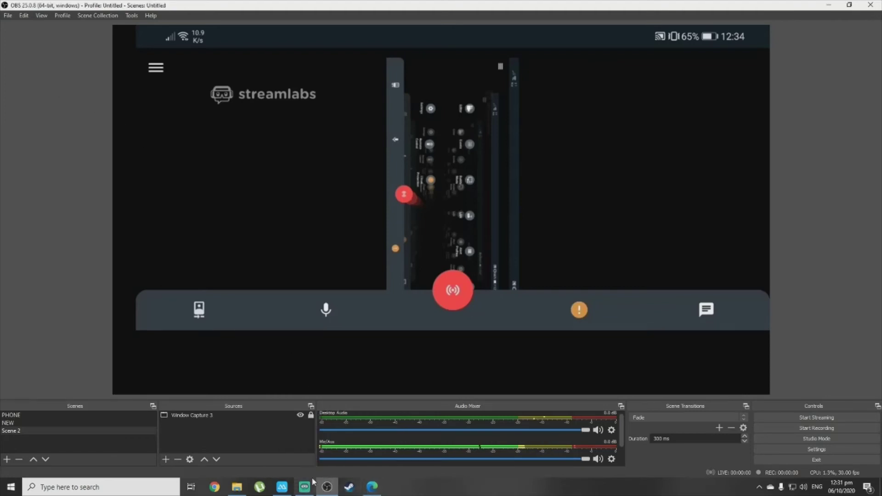
{"action": "left_click", "coordinate": [379, 488]}
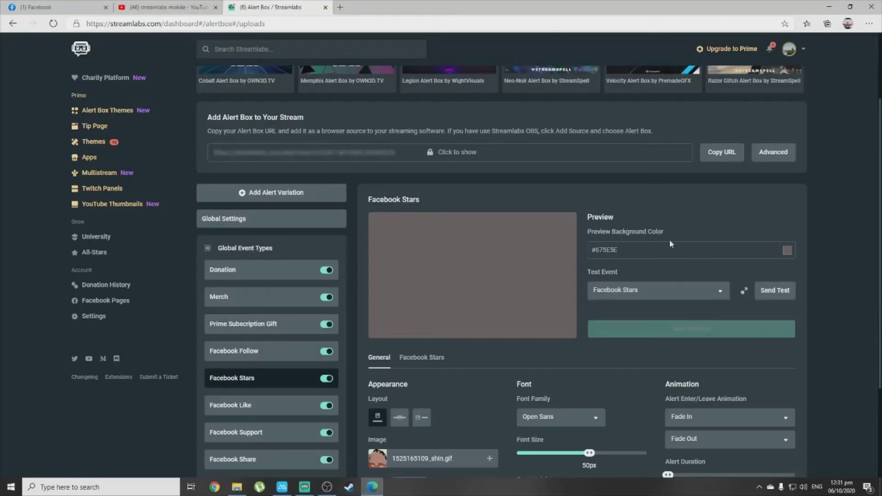
- Go to the gallery of all widgets and open the Event List widget
{"action": "scroll", "coordinate": [442, 272], "scroll_direction": "down", "scroll_amount": 3}
{"action": "scroll", "coordinate": [357, 225], "scroll_direction": "up", "scroll_amount": 5}
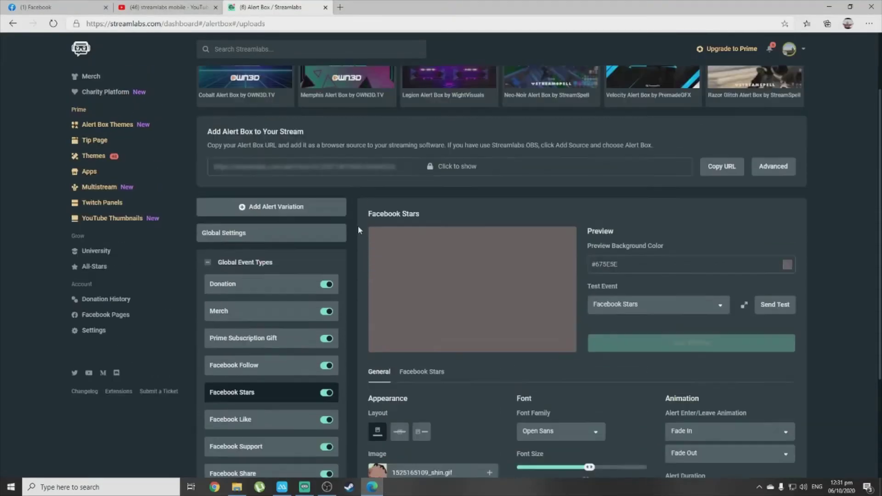
{"action": "left_click", "coordinate": [110, 117]}
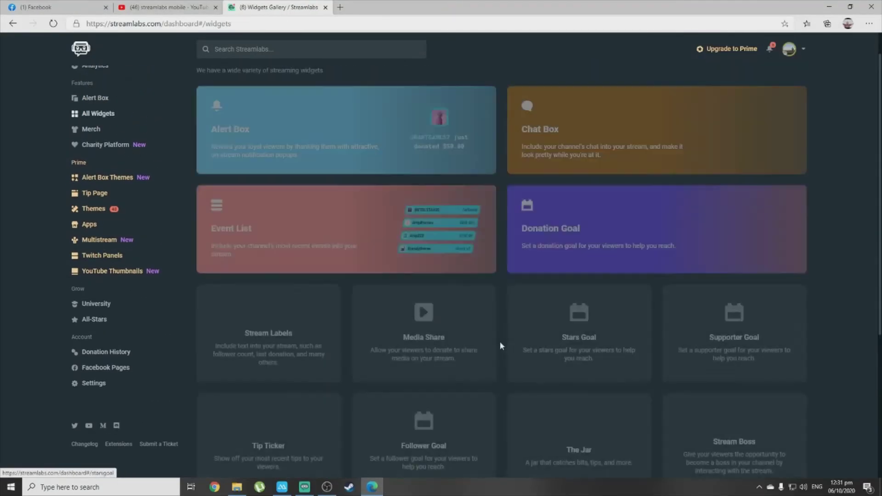
{"action": "scroll", "coordinate": [392, 366], "scroll_direction": "down", "scroll_amount": 4}
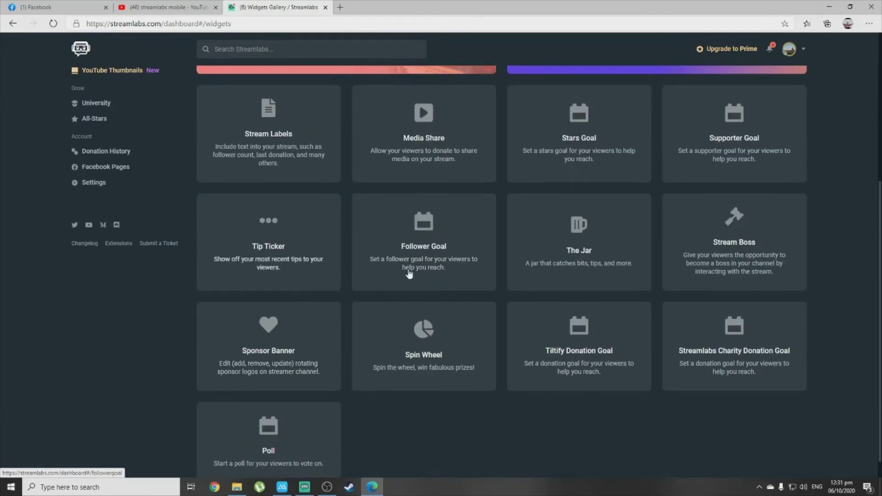
{"action": "scroll", "coordinate": [464, 220], "scroll_direction": "up", "scroll_amount": 3}
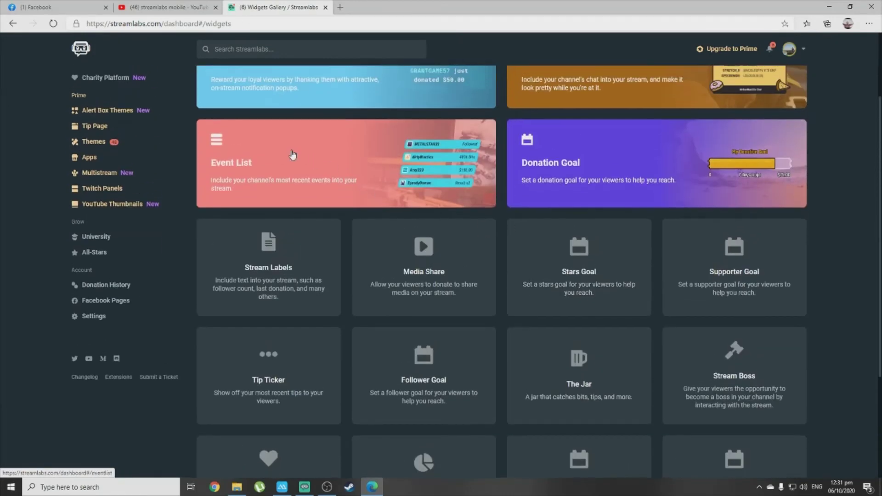
{"action": "left_click", "coordinate": [292, 154]}
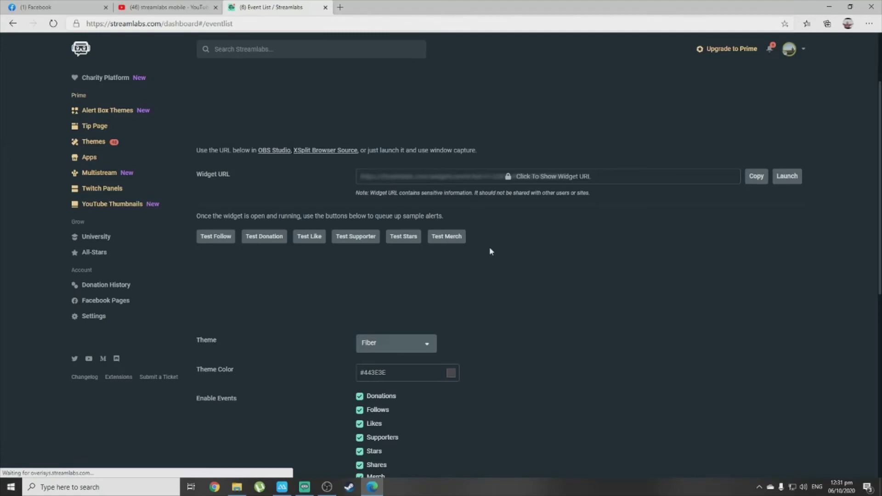
- Look over the Event List page, check the captured phone screen in OBS, and return to the browser
{"action": "scroll", "coordinate": [565, 252], "scroll_direction": "down", "scroll_amount": 3}
{"action": "scroll", "coordinate": [557, 248], "scroll_direction": "up", "scroll_amount": 1}
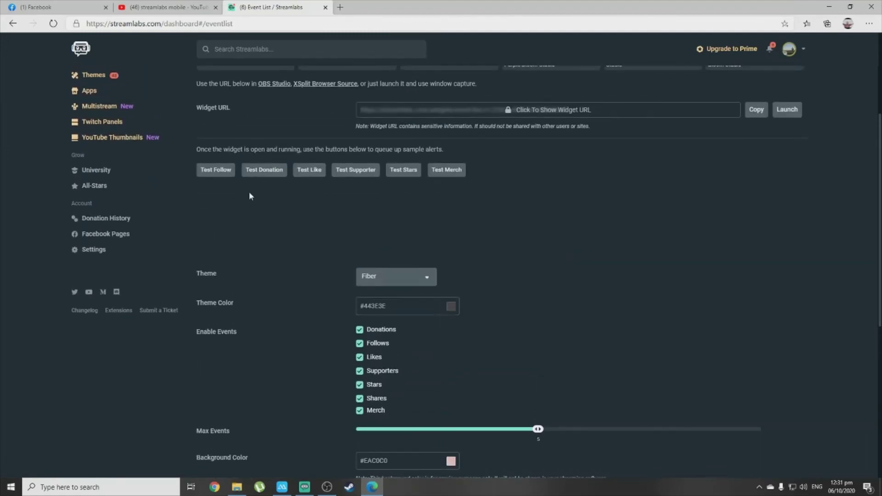
{"action": "scroll", "coordinate": [111, 142], "scroll_direction": "up", "scroll_amount": 4}
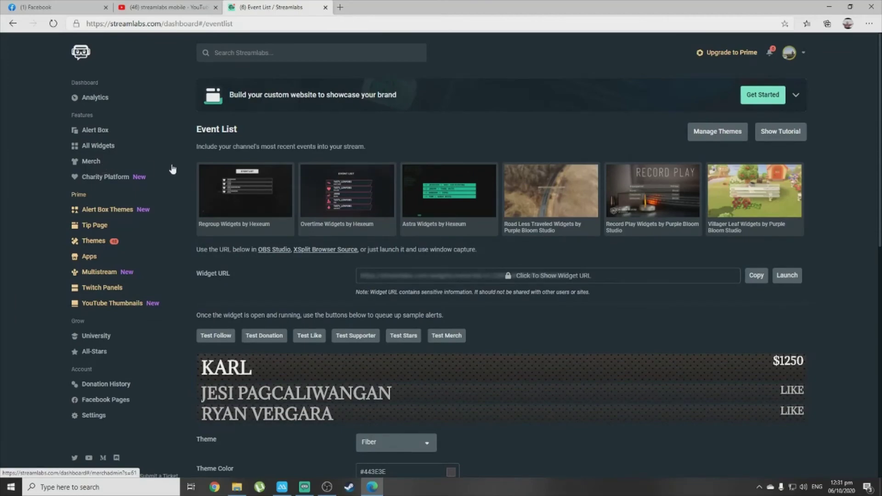
{"action": "left_click", "coordinate": [332, 487]}
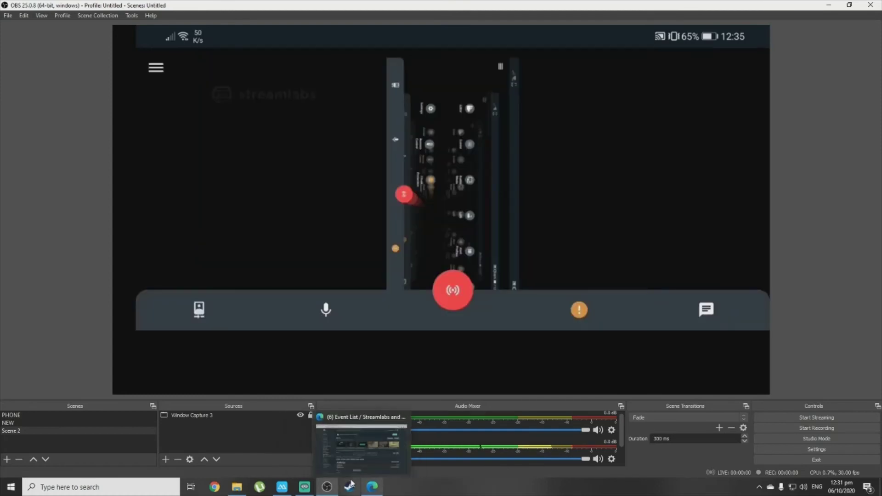
{"action": "mouse_move", "coordinate": [336, 456]}
{"action": "left_click", "coordinate": [373, 485]}
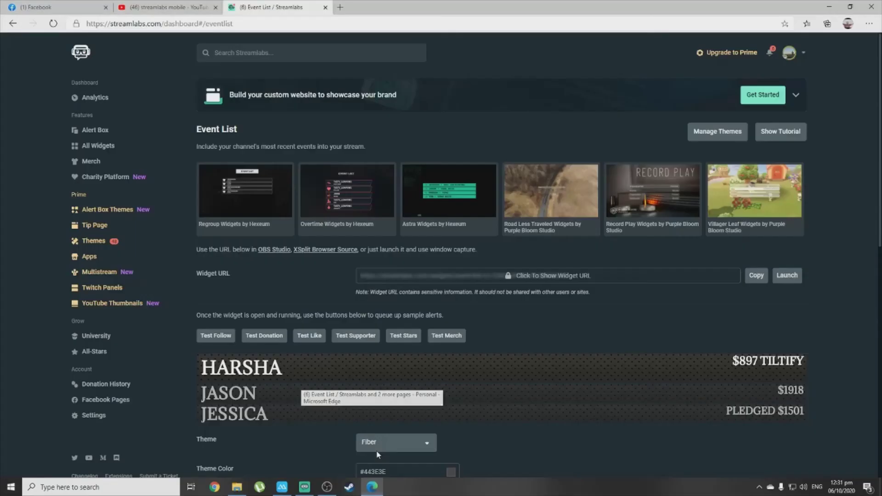
- Try the Crisscross theme on the event list and switch the theme back to Fiber
{"action": "scroll", "coordinate": [415, 308], "scroll_direction": "down", "scroll_amount": 5}
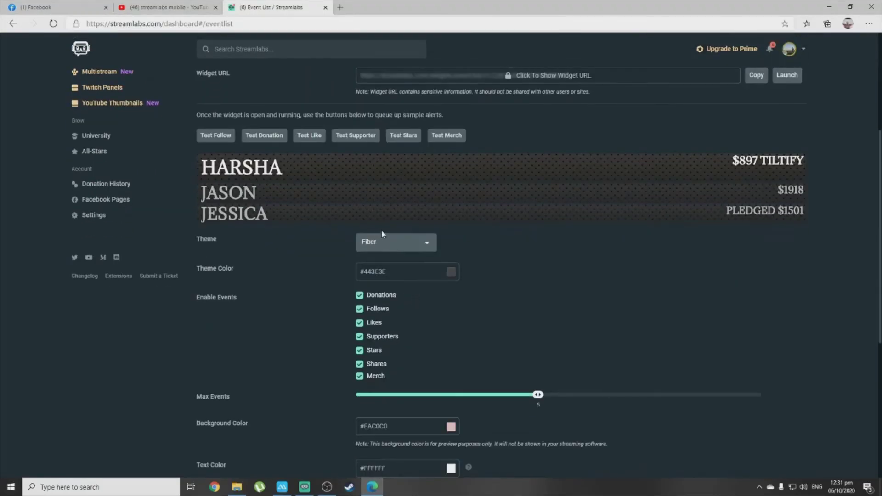
{"action": "scroll", "coordinate": [405, 252], "scroll_direction": "down", "scroll_amount": 1}
{"action": "scroll", "coordinate": [495, 247], "scroll_direction": "down", "scroll_amount": 3}
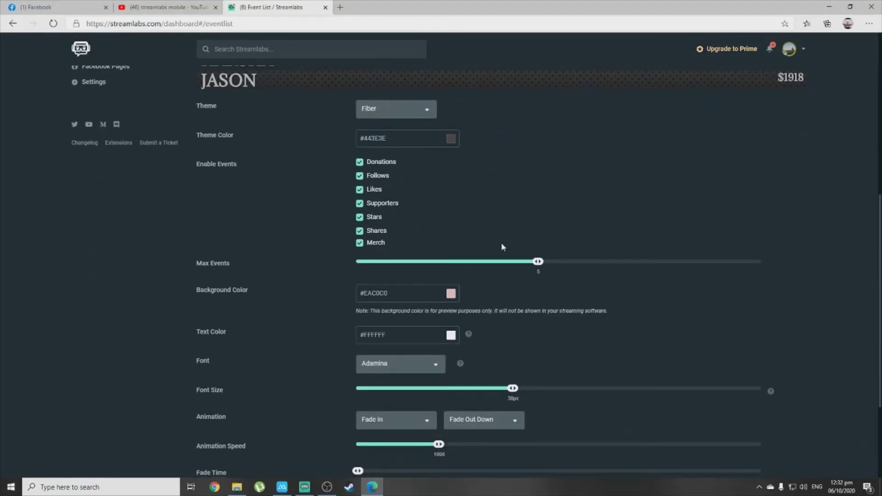
{"action": "scroll", "coordinate": [507, 206], "scroll_direction": "down", "scroll_amount": 1}
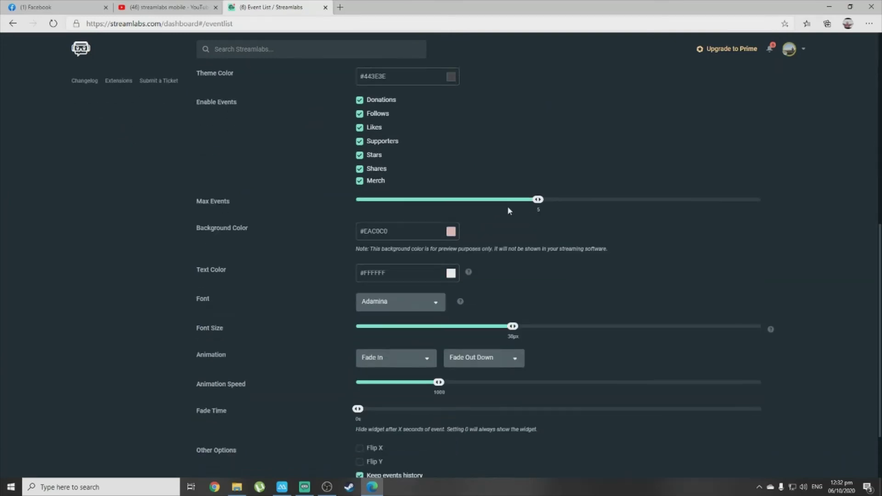
{"action": "scroll", "coordinate": [487, 202], "scroll_direction": "up", "scroll_amount": 4}
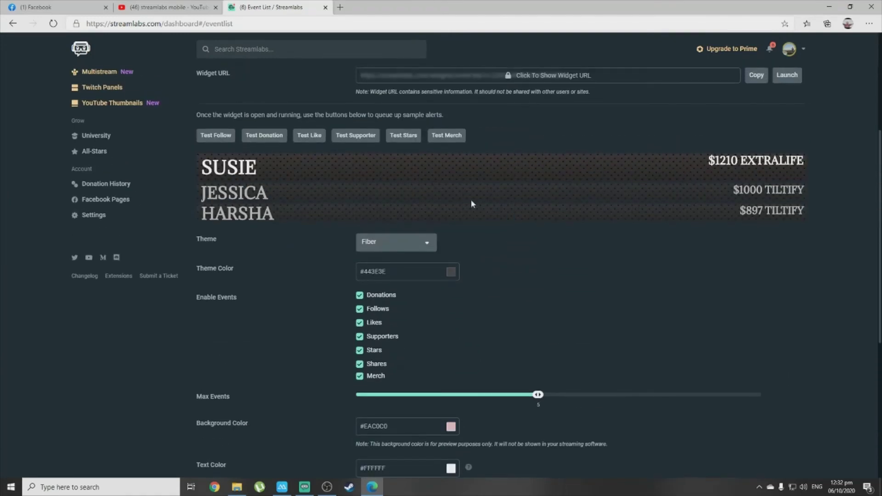
{"action": "left_click", "coordinate": [431, 249]}
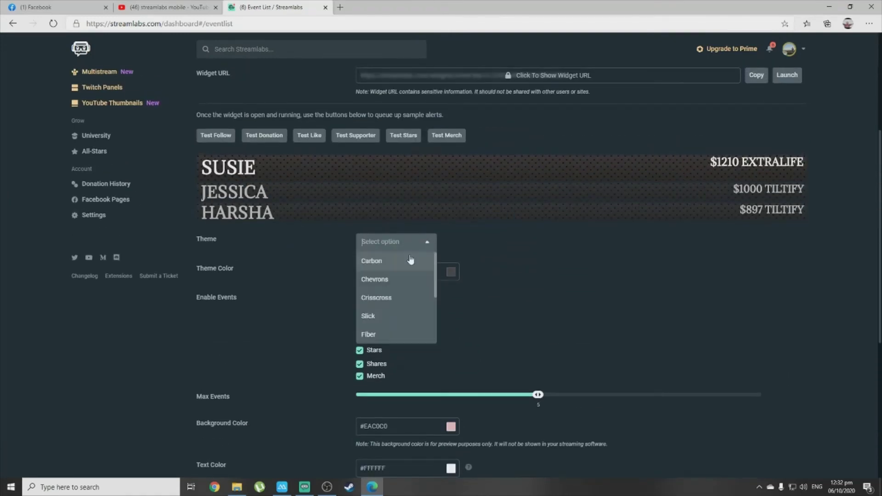
{"action": "left_click", "coordinate": [392, 298]}
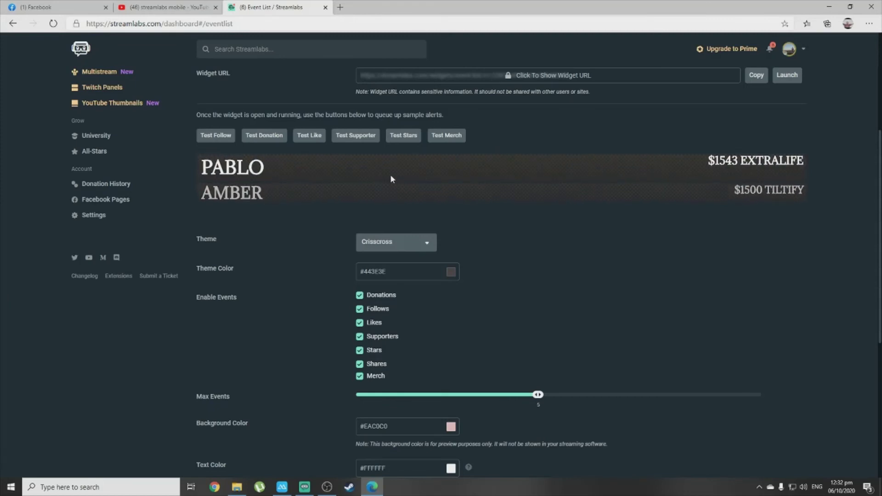
{"action": "left_click", "coordinate": [429, 244]}
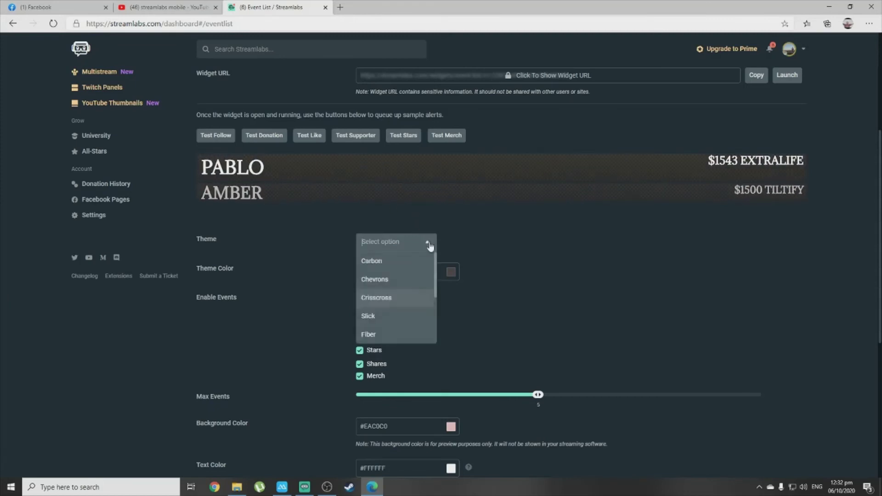
{"action": "scroll", "coordinate": [394, 308], "scroll_direction": "down", "scroll_amount": 1}
{"action": "left_click", "coordinate": [385, 324]}
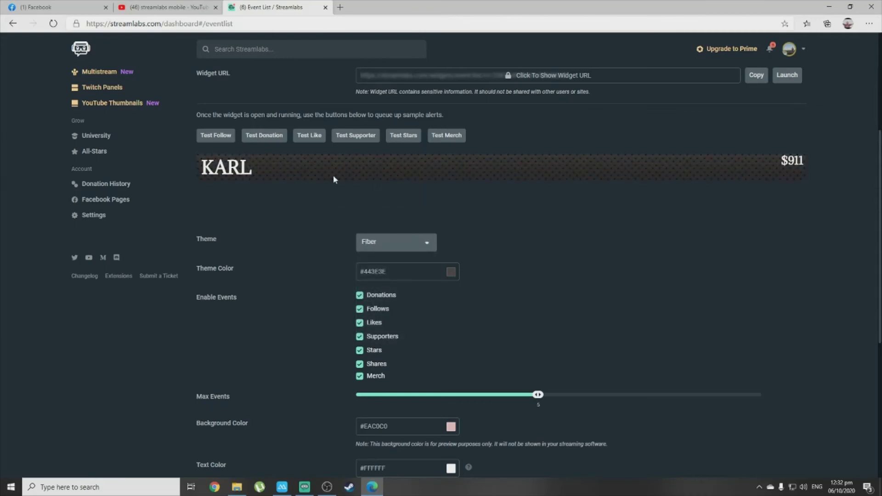
- Try the light theme color #C39E9E for the event list, and settle on the dark #4E4141
{"action": "scroll", "coordinate": [593, 189], "scroll_direction": "down", "scroll_amount": 1}
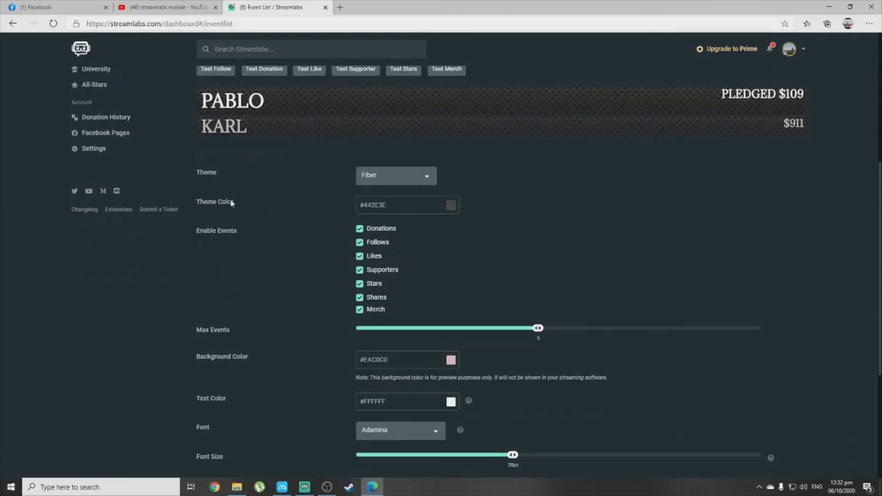
{"action": "left_click", "coordinate": [453, 206]}
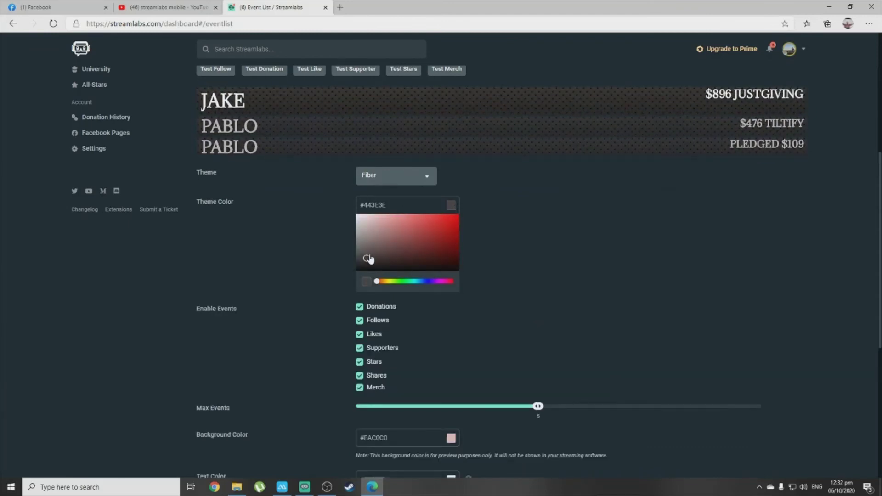
{"action": "left_click", "coordinate": [377, 230]}
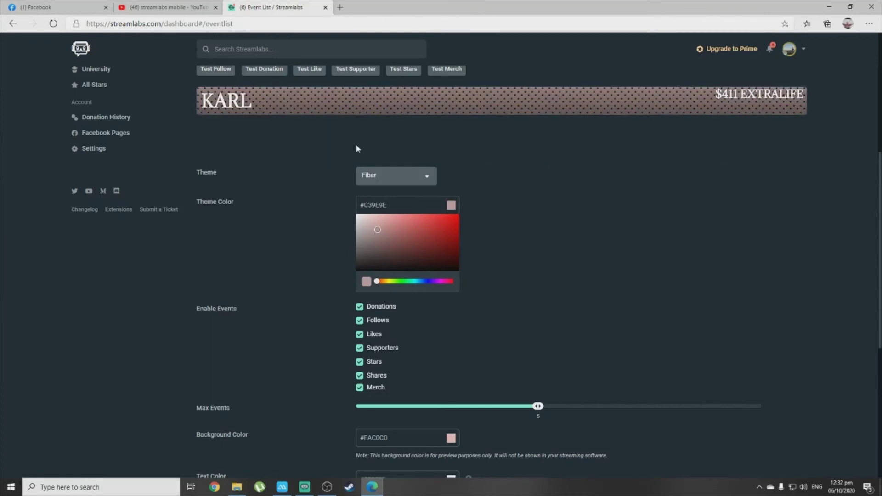
{"action": "left_click", "coordinate": [375, 256]}
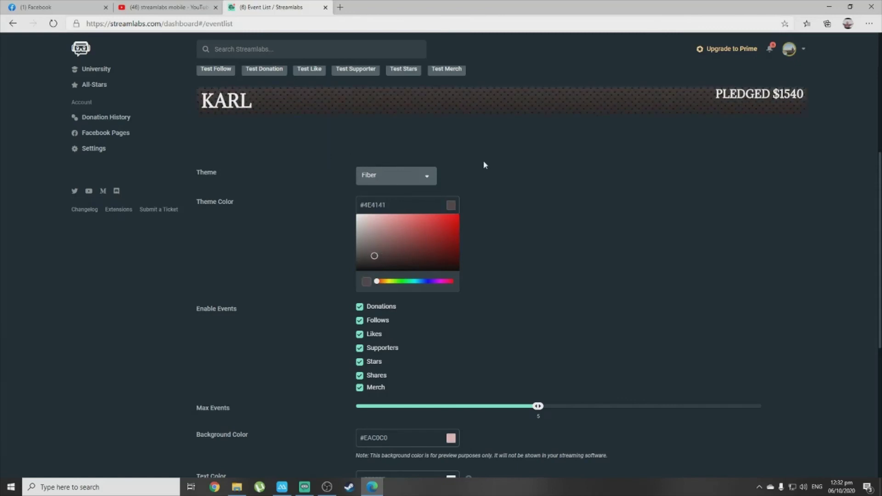
{"action": "left_click", "coordinate": [557, 243]}
- Review the Event List preview and its remaining settings, from enabled events and colors to font, animation, fade time and other options
{"action": "scroll", "coordinate": [557, 243], "scroll_direction": "down", "scroll_amount": 1}
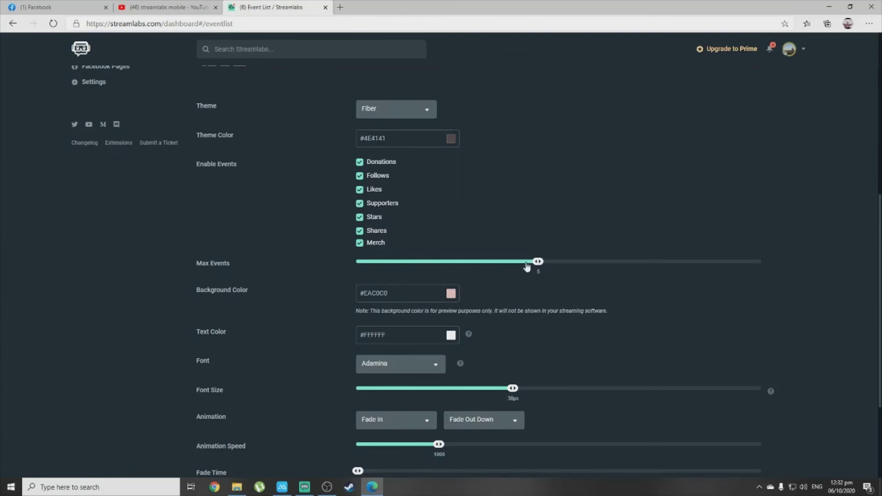
{"action": "scroll", "coordinate": [529, 255], "scroll_direction": "up", "scroll_amount": 2}
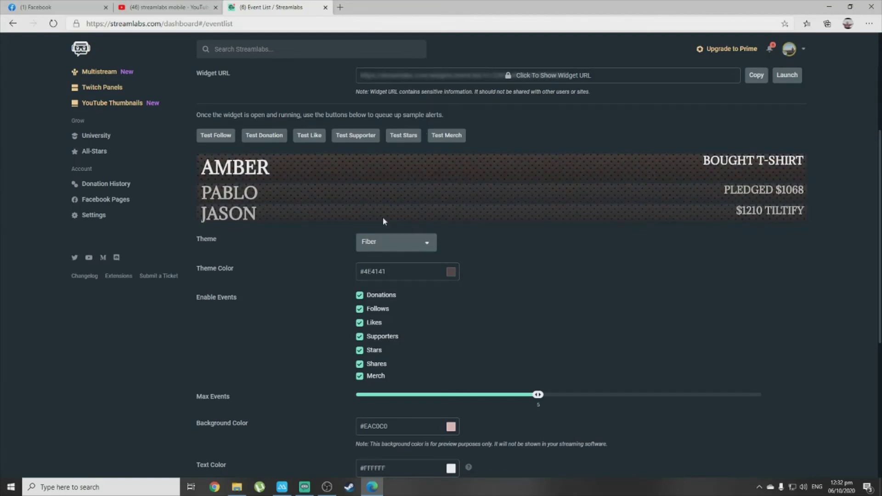
{"action": "scroll", "coordinate": [513, 256], "scroll_direction": "down", "scroll_amount": 2}
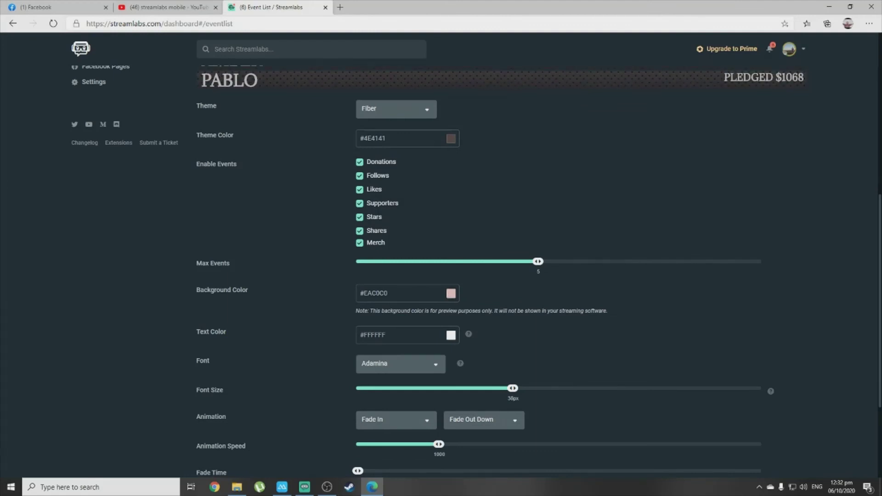
{"action": "left_click_drag", "start_coordinate": [241, 329], "coordinate": [242, 329]}
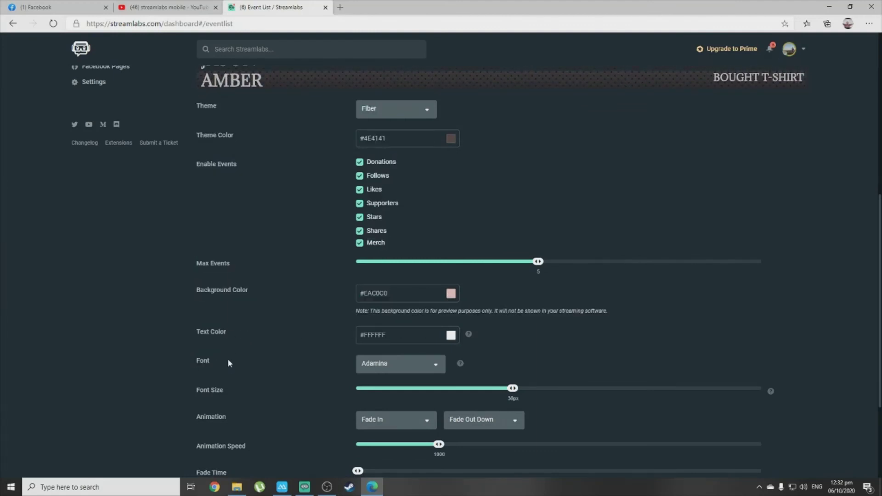
{"action": "scroll", "coordinate": [244, 356], "scroll_direction": "down", "scroll_amount": 2}
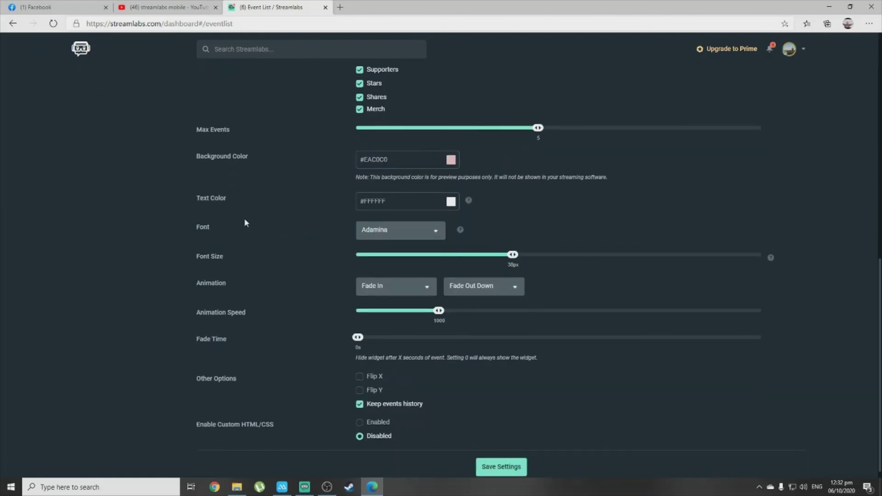
{"action": "scroll", "coordinate": [243, 223], "scroll_direction": "up", "scroll_amount": 3}
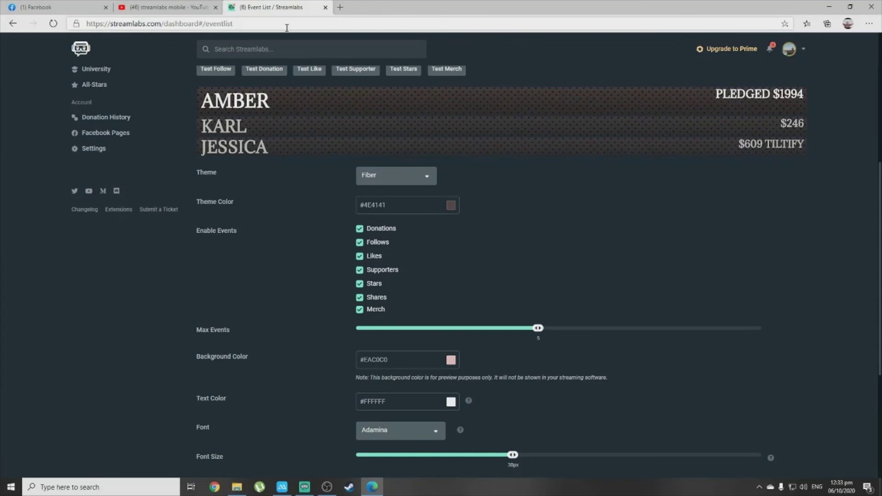
{"action": "scroll", "coordinate": [307, 257], "scroll_direction": "down", "scroll_amount": 2}
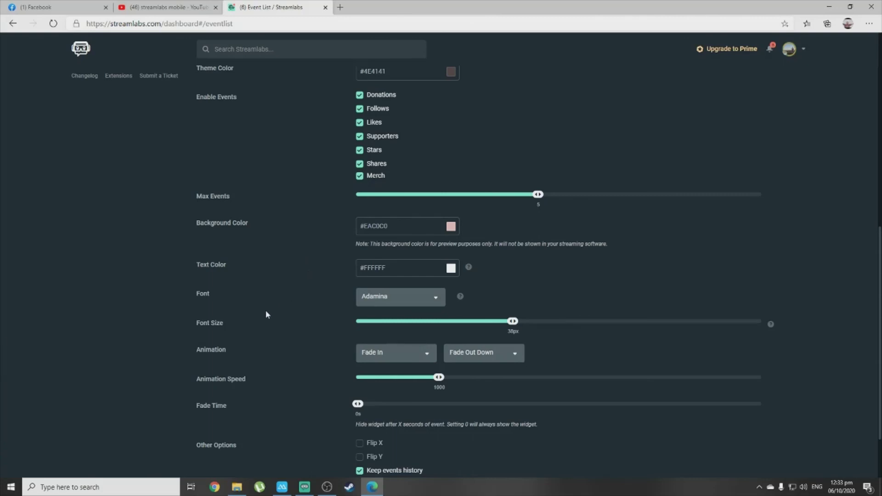
{"action": "scroll", "coordinate": [266, 315], "scroll_direction": "down", "scroll_amount": 2}
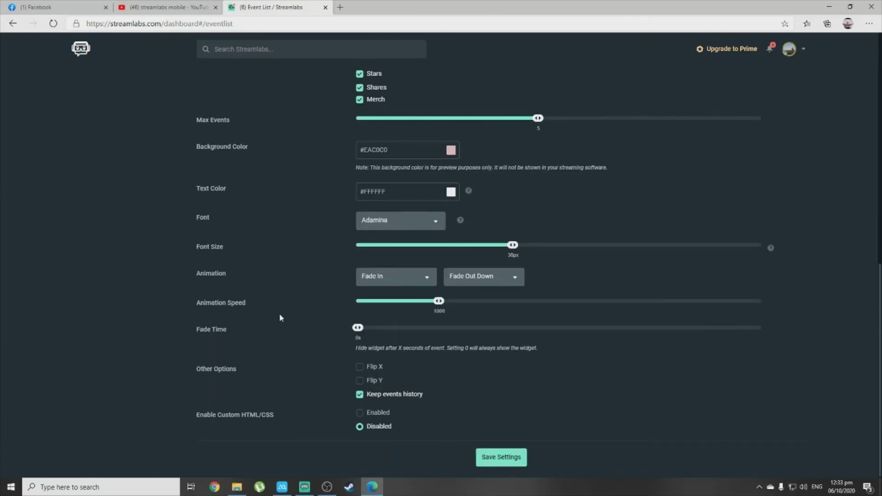
{"action": "scroll", "coordinate": [281, 322], "scroll_direction": "up", "scroll_amount": 4}
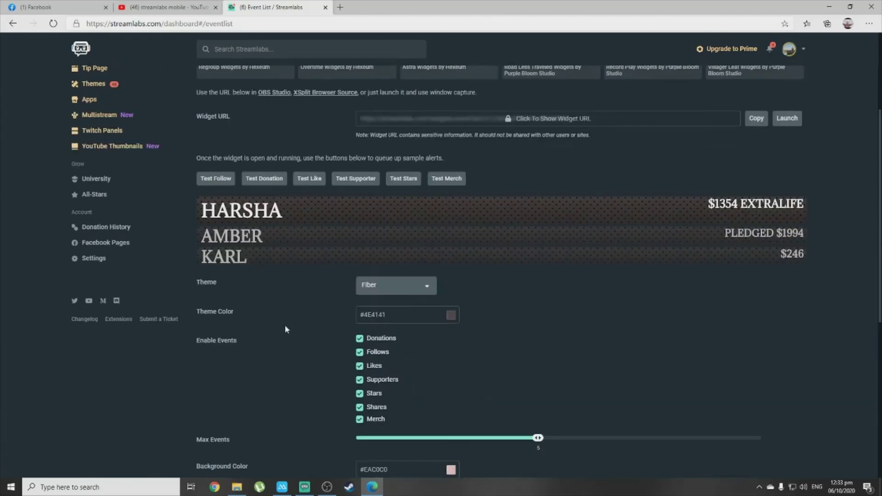
{"action": "scroll", "coordinate": [285, 325], "scroll_direction": "down", "scroll_amount": 2}
{"action": "scroll", "coordinate": [285, 324], "scroll_direction": "up", "scroll_amount": 3}
{"action": "scroll", "coordinate": [216, 274], "scroll_direction": "up", "scroll_amount": 2}
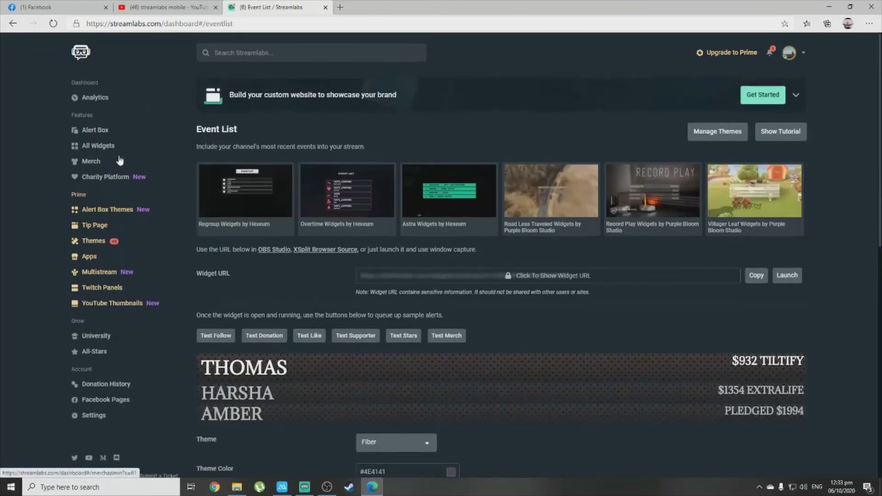
- Browse the goal and other widgets offered in the Widget Gallery, and switch to OBS to view the captured phone screen
{"action": "left_click", "coordinate": [98, 145]}
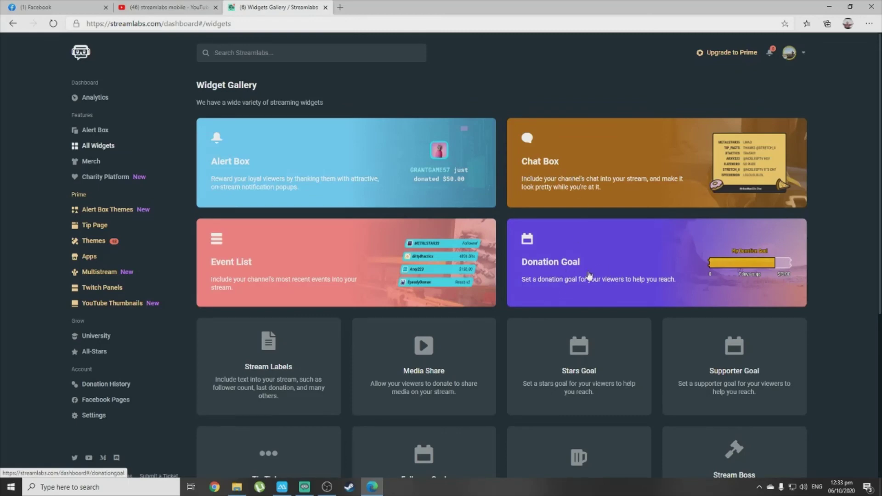
{"action": "scroll", "coordinate": [677, 261], "scroll_direction": "down", "scroll_amount": 2}
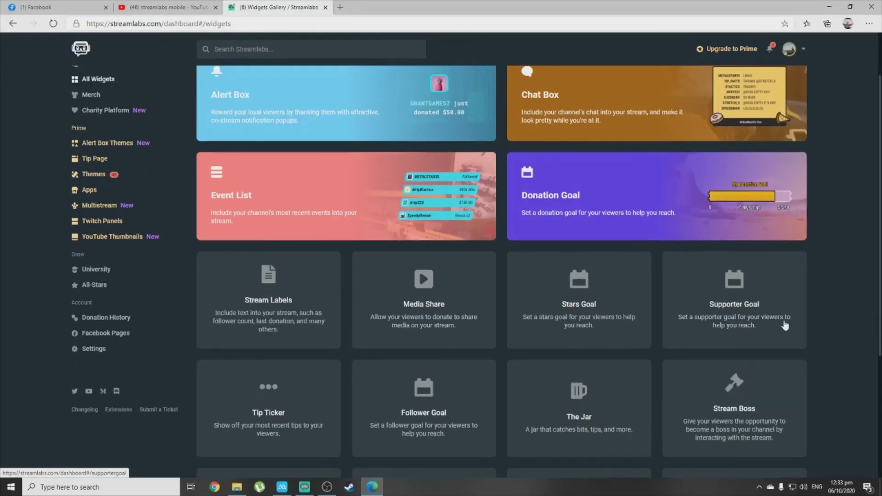
{"action": "scroll", "coordinate": [700, 336], "scroll_direction": "down", "scroll_amount": 2}
{"action": "scroll", "coordinate": [700, 336], "scroll_direction": "down", "scroll_amount": 3}
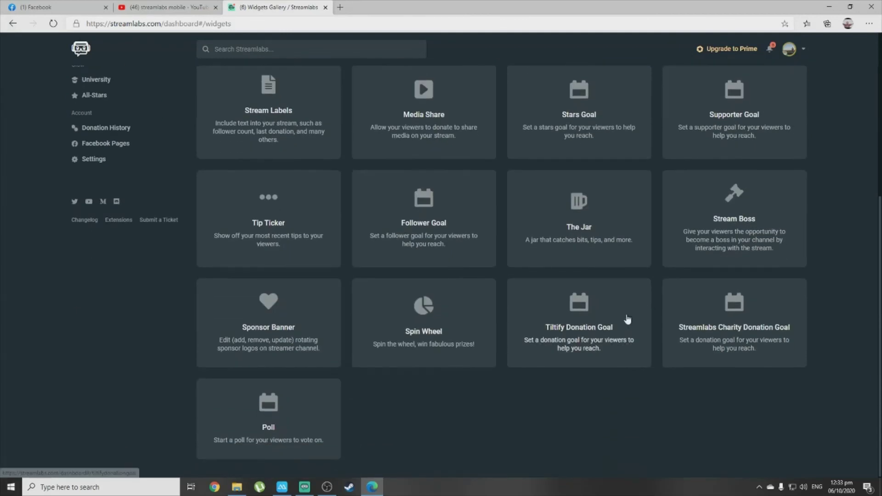
{"action": "scroll", "coordinate": [372, 411], "scroll_direction": "up", "scroll_amount": 1}
{"action": "scroll", "coordinate": [372, 415], "scroll_direction": "up", "scroll_amount": 1}
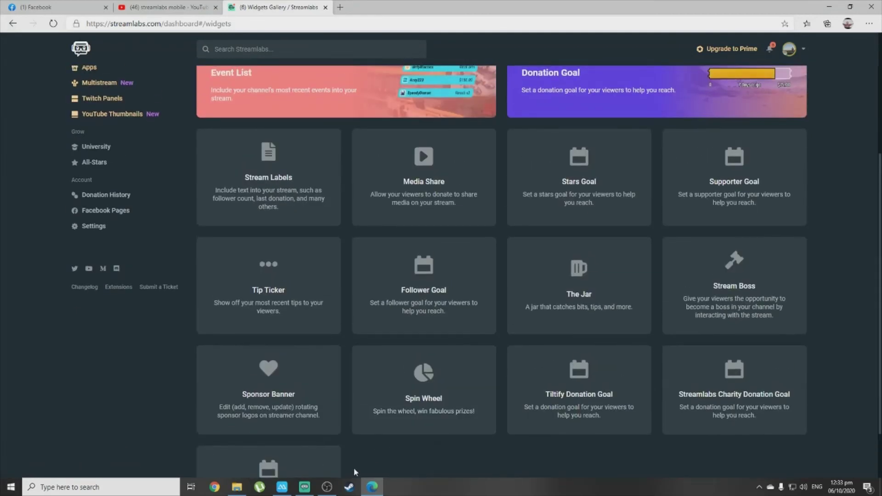
{"action": "left_click", "coordinate": [327, 487]}
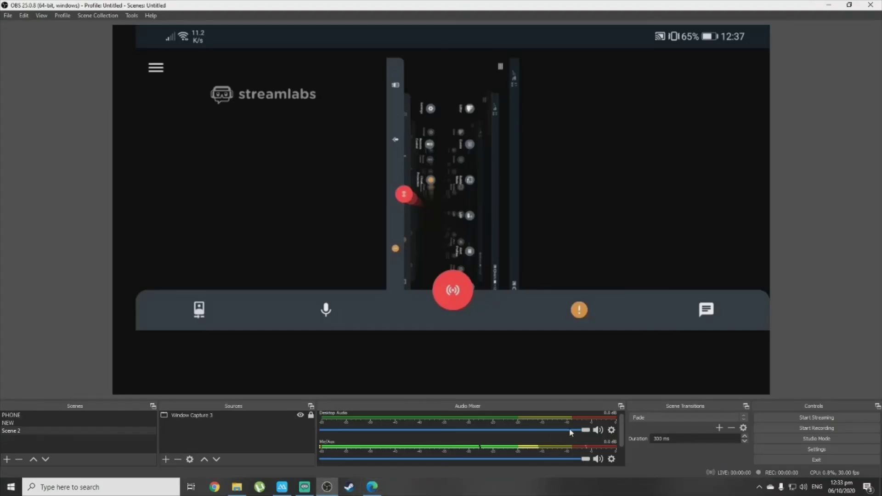